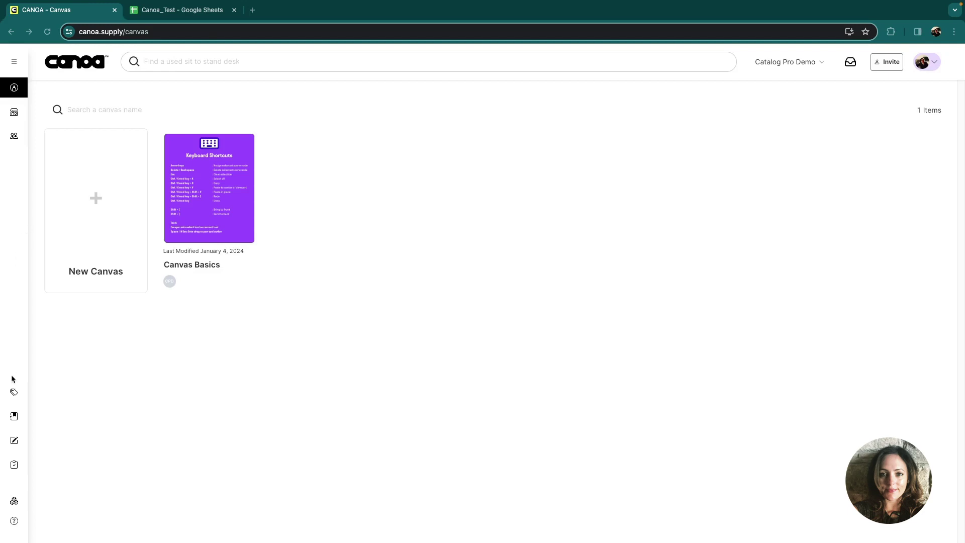
# - Open Catalog Pro and bring up the Height-Adjustable Table's product details to review its size, condition, category and tags
pyautogui.click(14, 418)
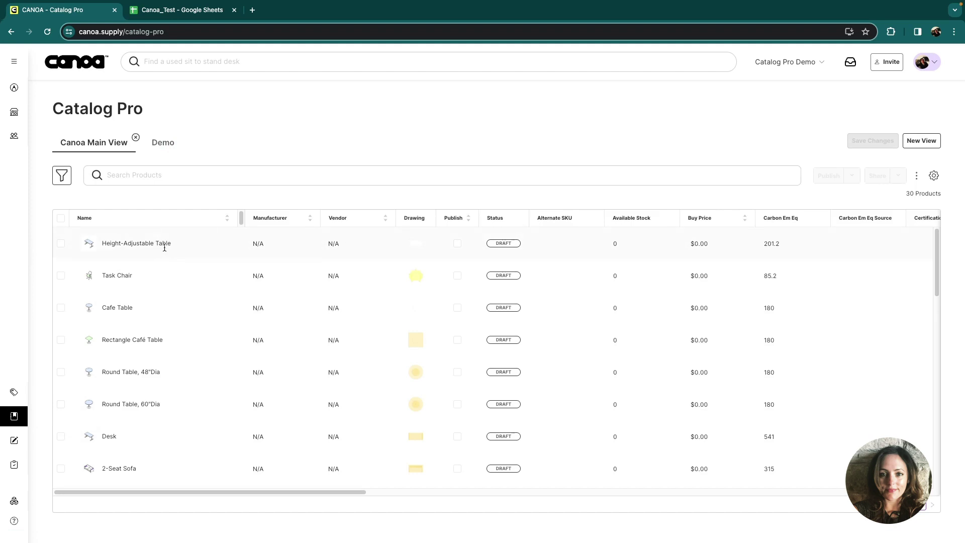
pyautogui.click(92, 247)
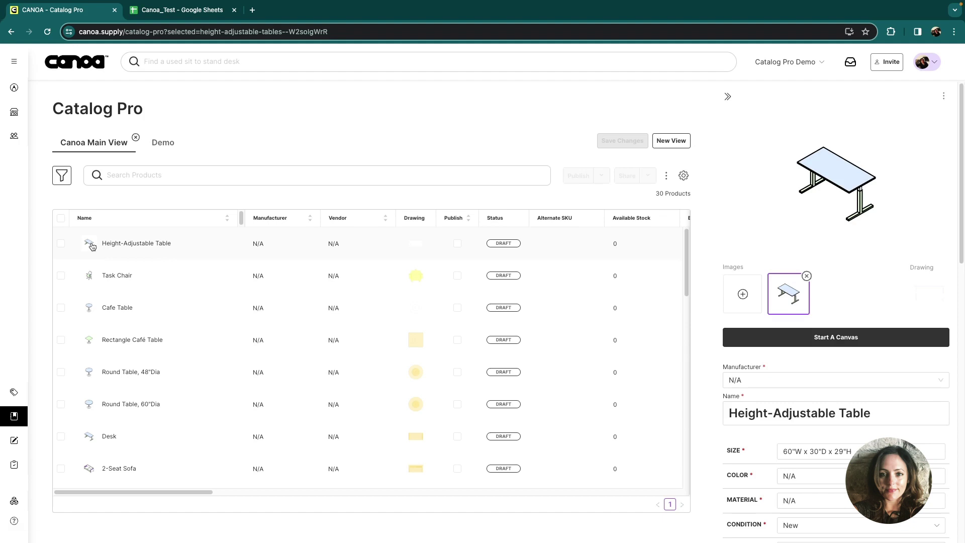
pyautogui.click(766, 413)
pyautogui.scroll(-1, 767, 402)
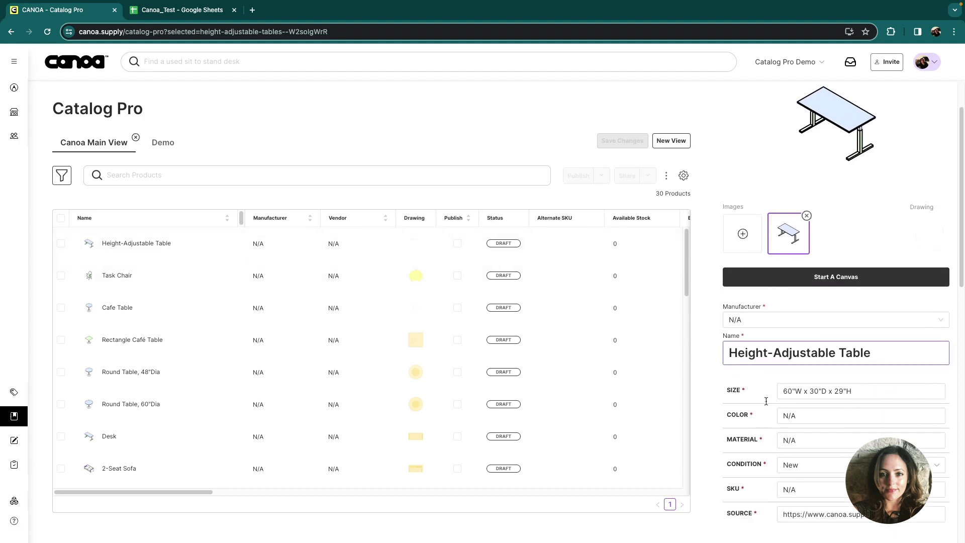
pyautogui.scroll(-2, 766, 402)
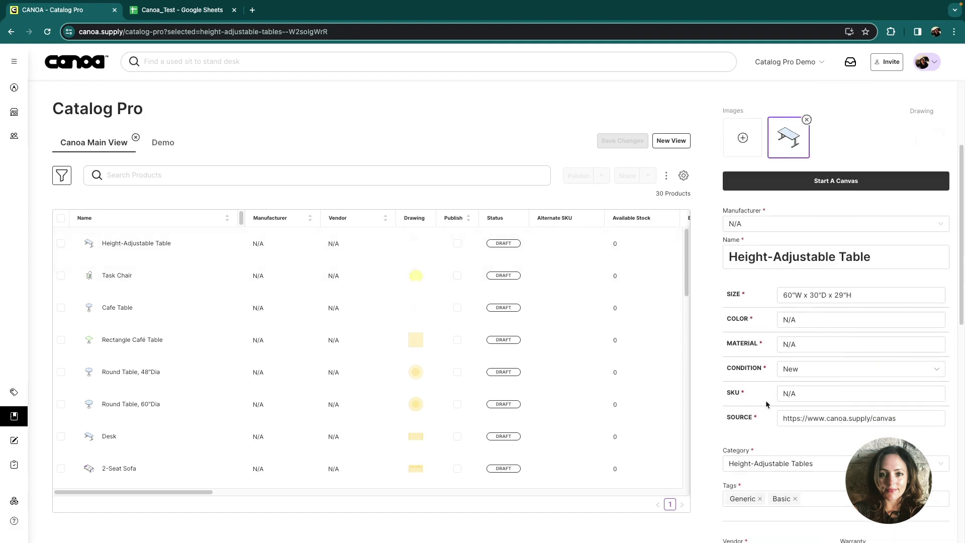
pyautogui.scroll(3, 765, 400)
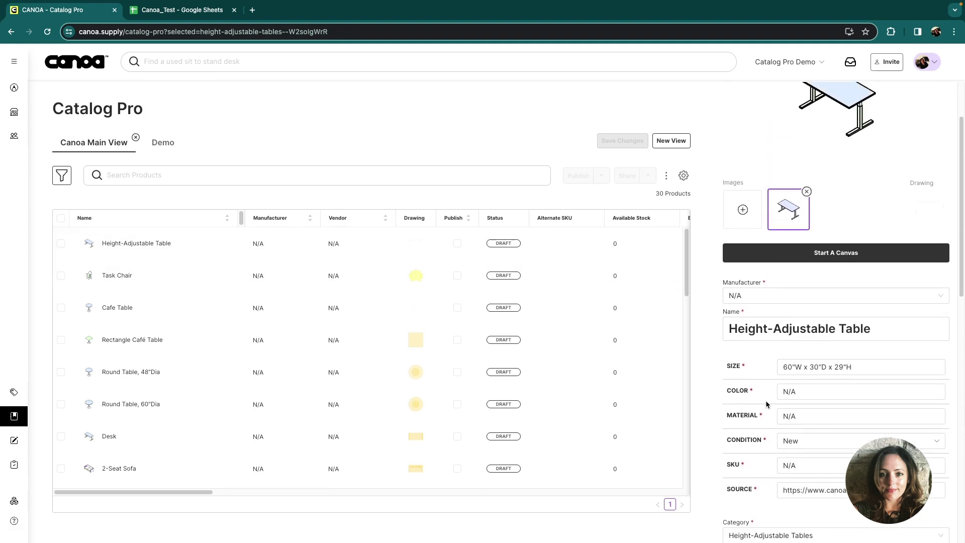
pyautogui.click(766, 402)
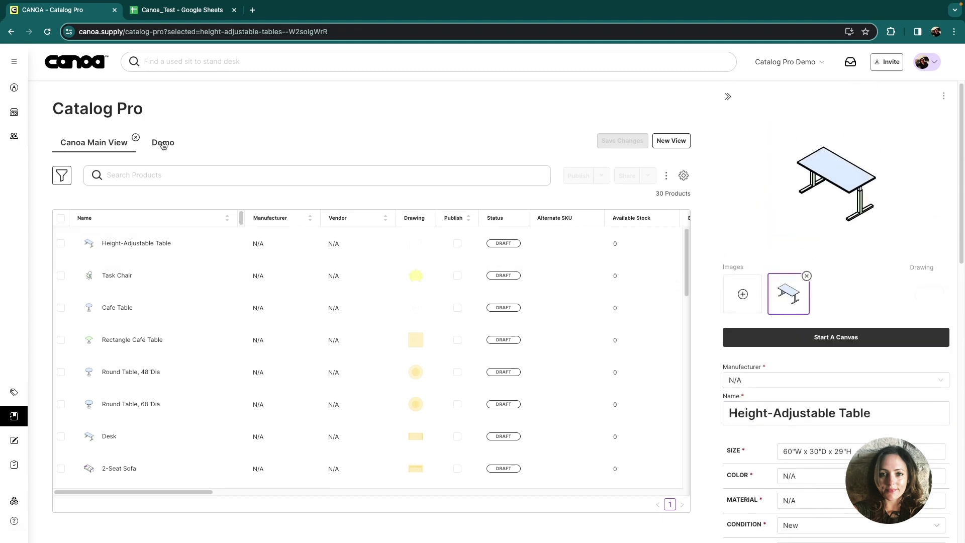
# - Switch to the Demo view and set the Height-Adjustable Table's supplier lead time to 16 weeks
pyautogui.click(163, 144)
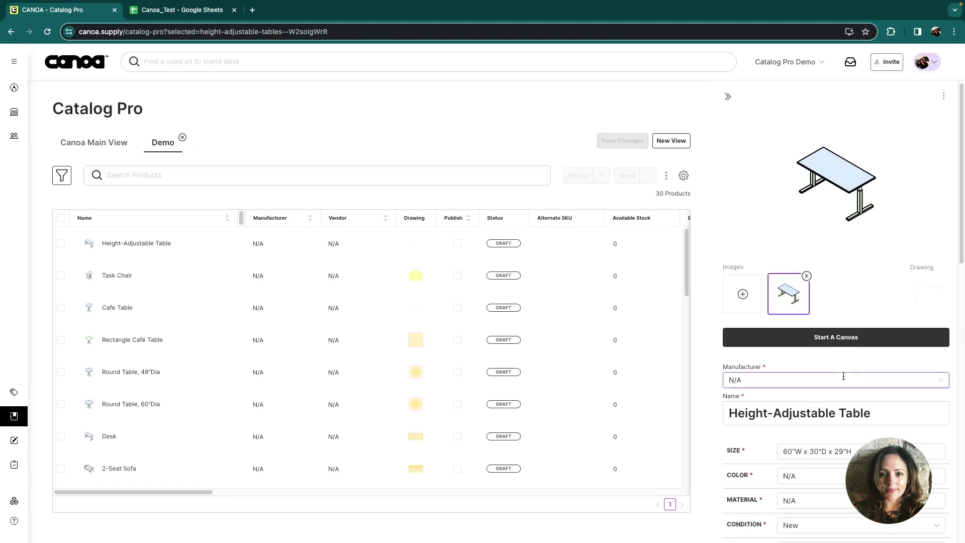
pyautogui.scroll(-2, 841, 387)
pyautogui.scroll(-4, 841, 387)
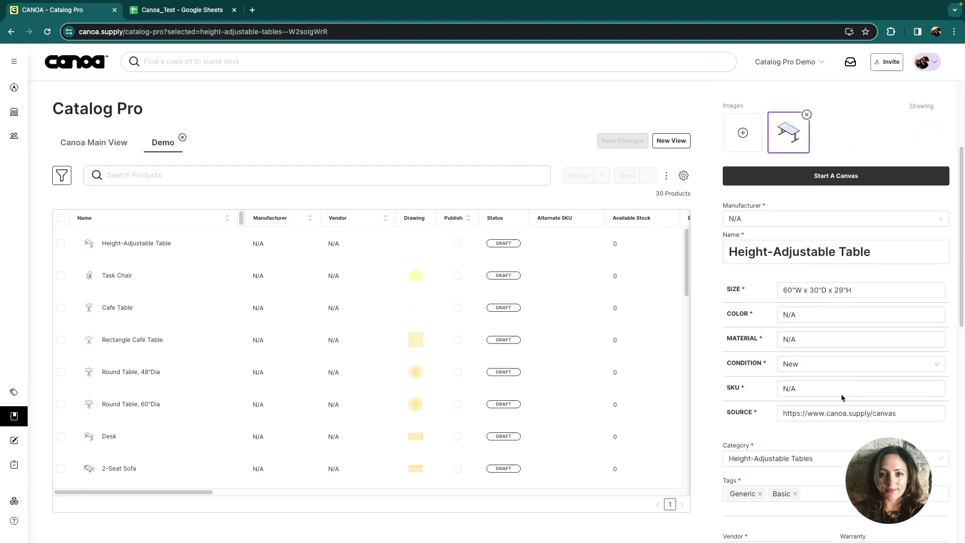
pyautogui.scroll(-3, 841, 394)
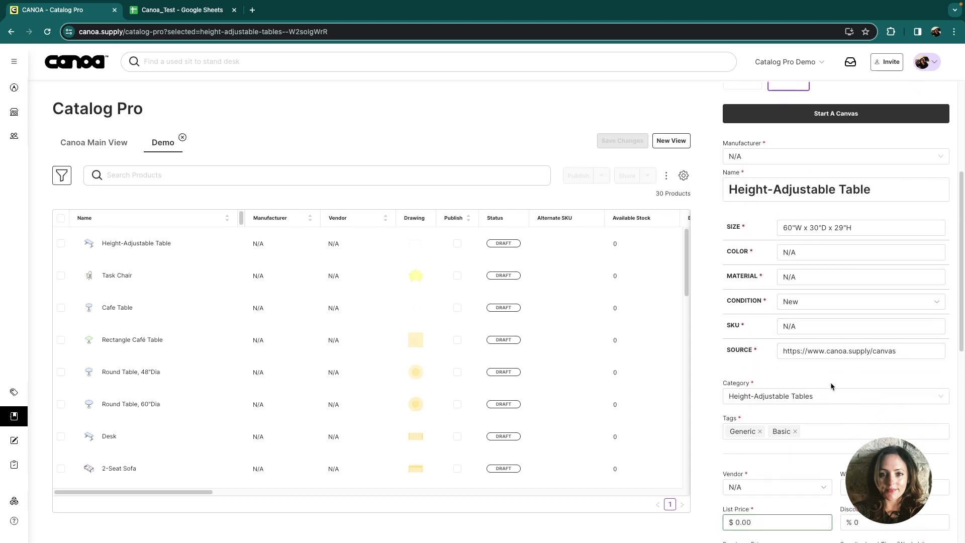
pyautogui.scroll(-1, 841, 407)
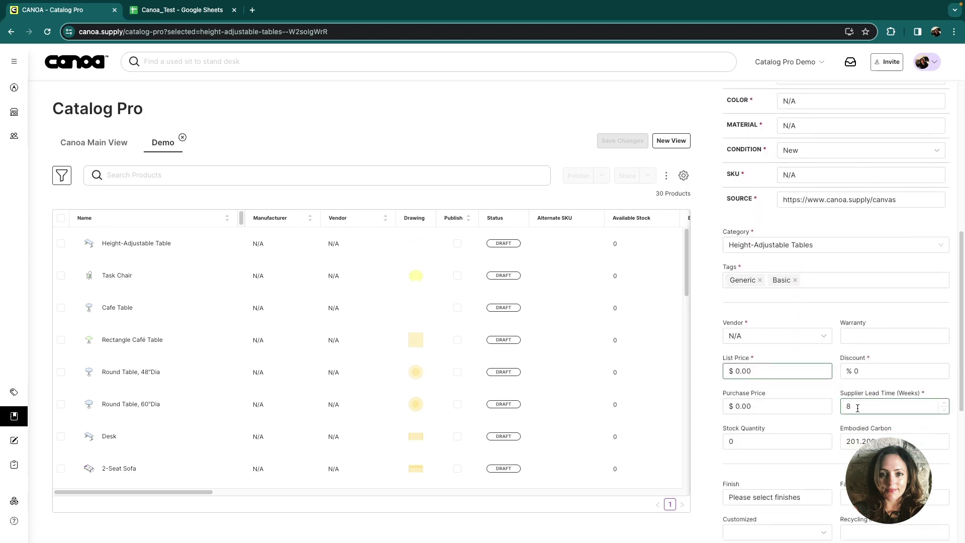
pyautogui.moveTo(858, 407); pyautogui.dragTo(846, 406)
pyautogui.write('16')
pyautogui.scroll(4, 881, 406)
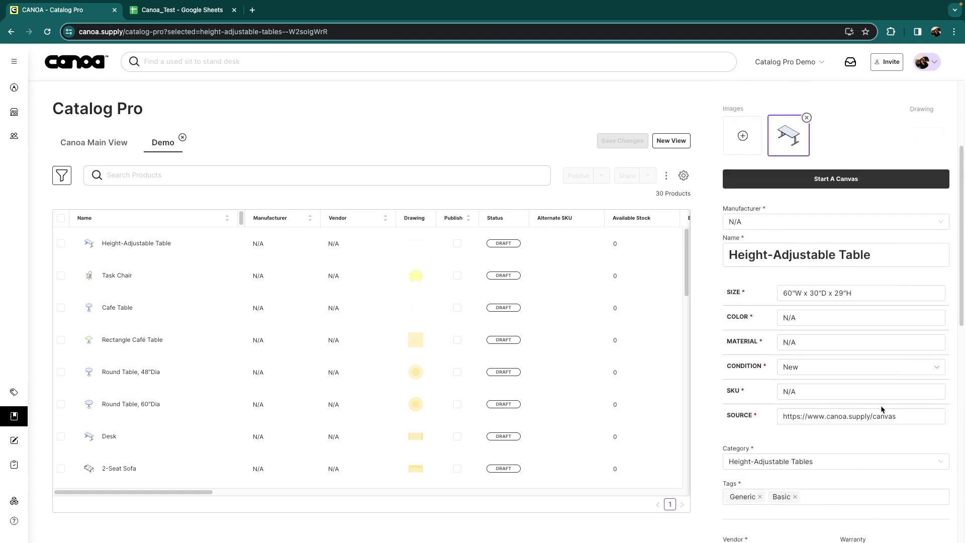
pyautogui.scroll(-3, 881, 409)
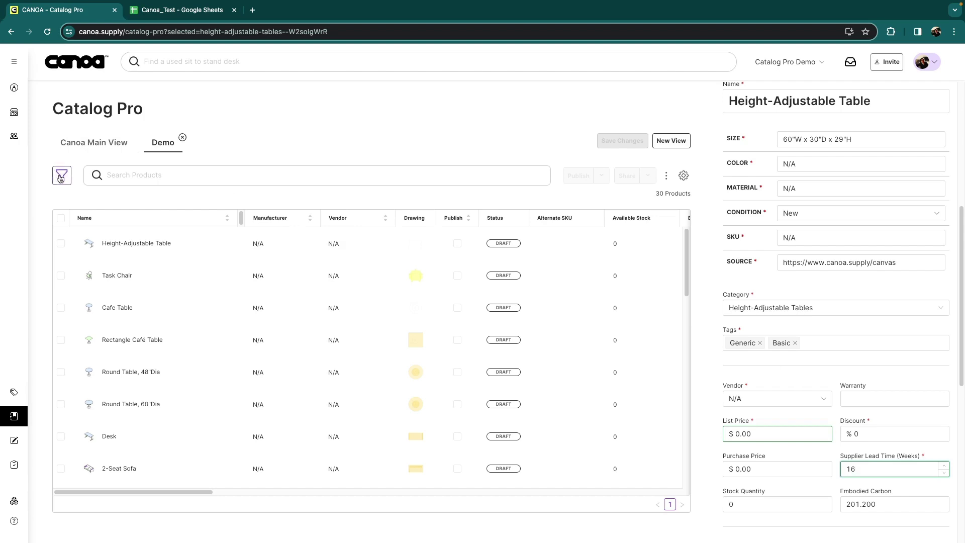
# - Filter the product list by the Sofas category under Seating, and close the filters
pyautogui.click(61, 178)
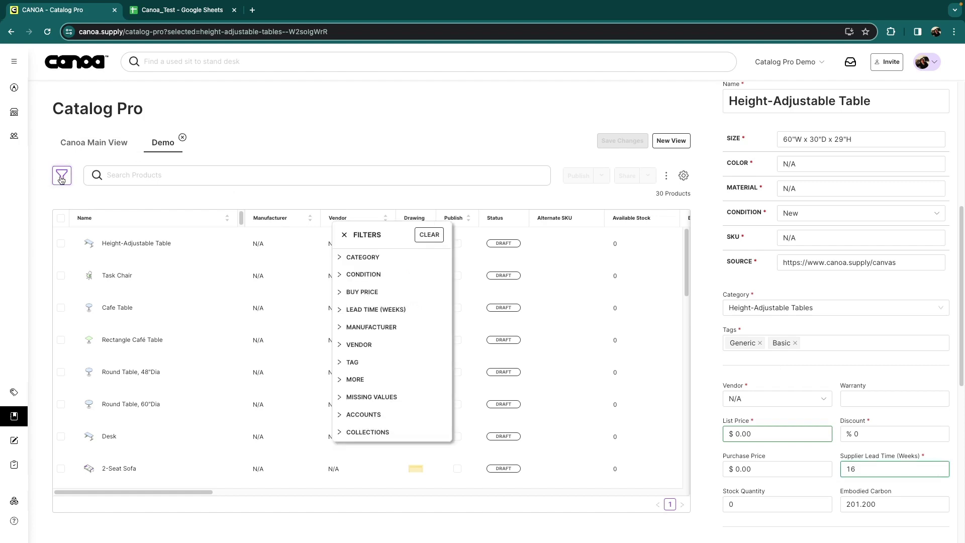
pyautogui.moveTo(364, 245); pyautogui.dragTo(192, 137)
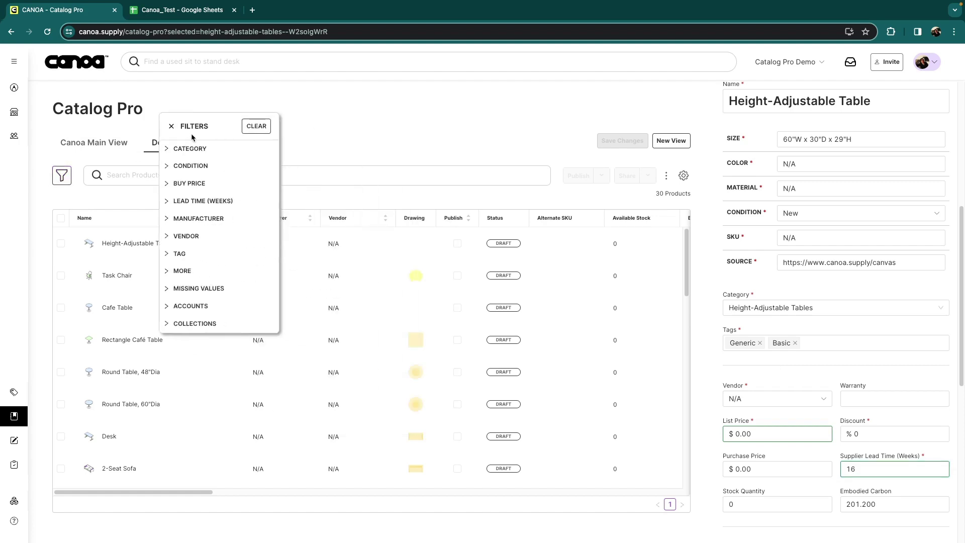
pyautogui.click(168, 149)
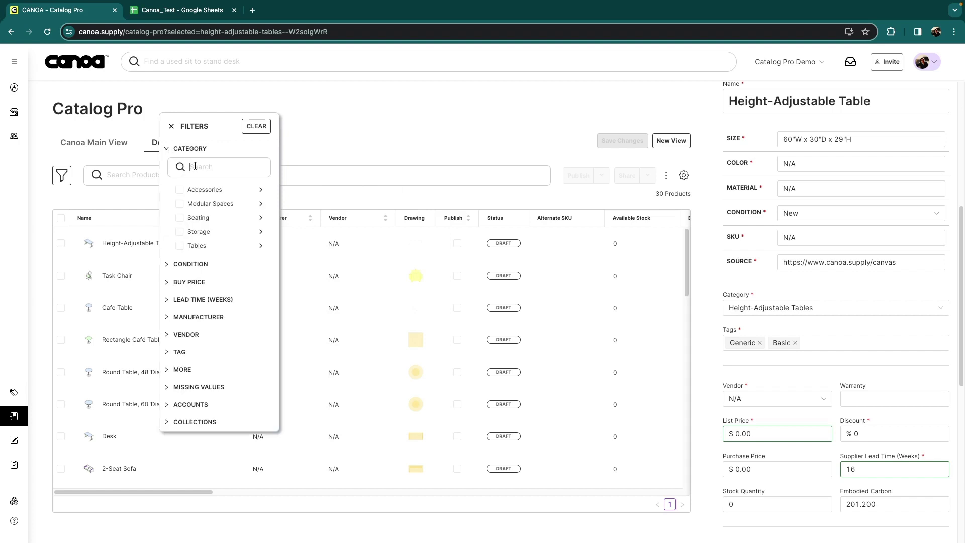
pyautogui.click(261, 217)
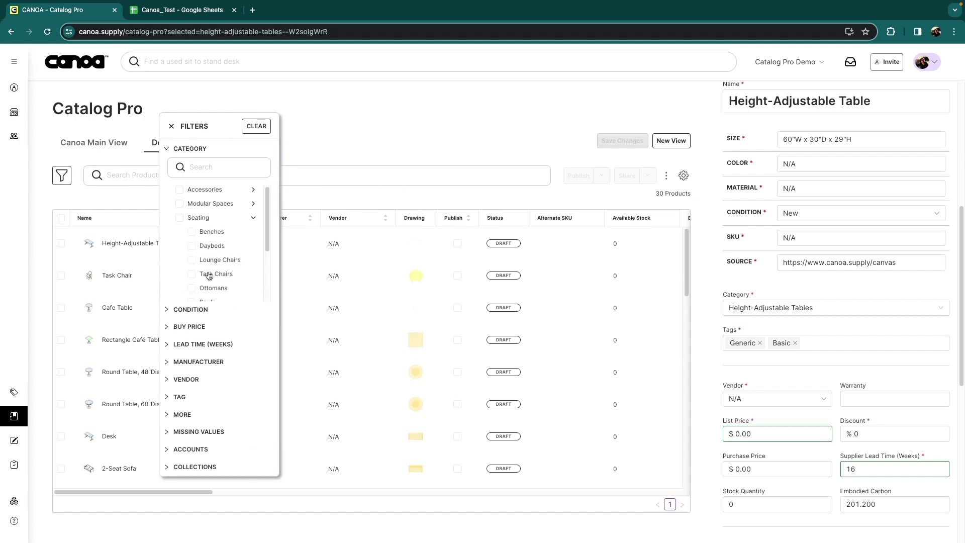
pyautogui.scroll(-2, 208, 276)
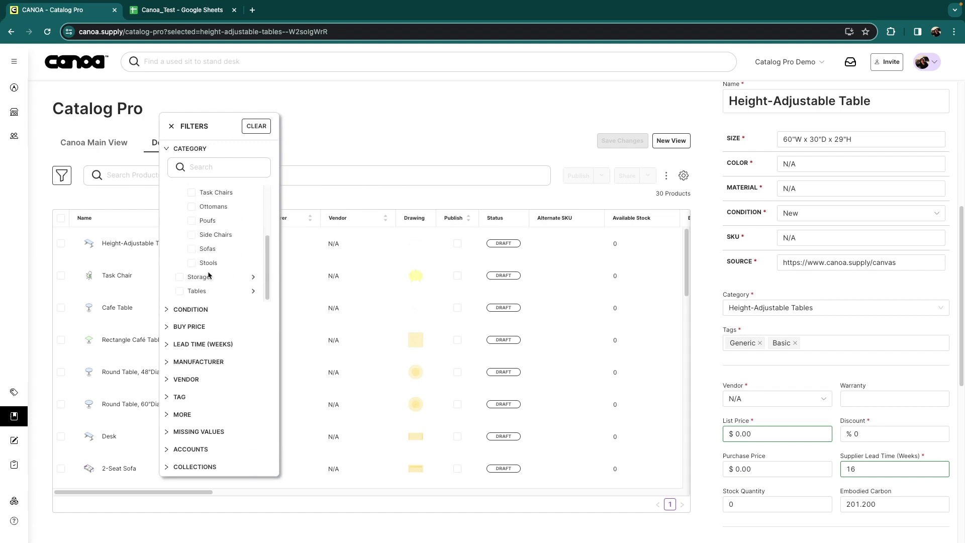
pyautogui.click(192, 249)
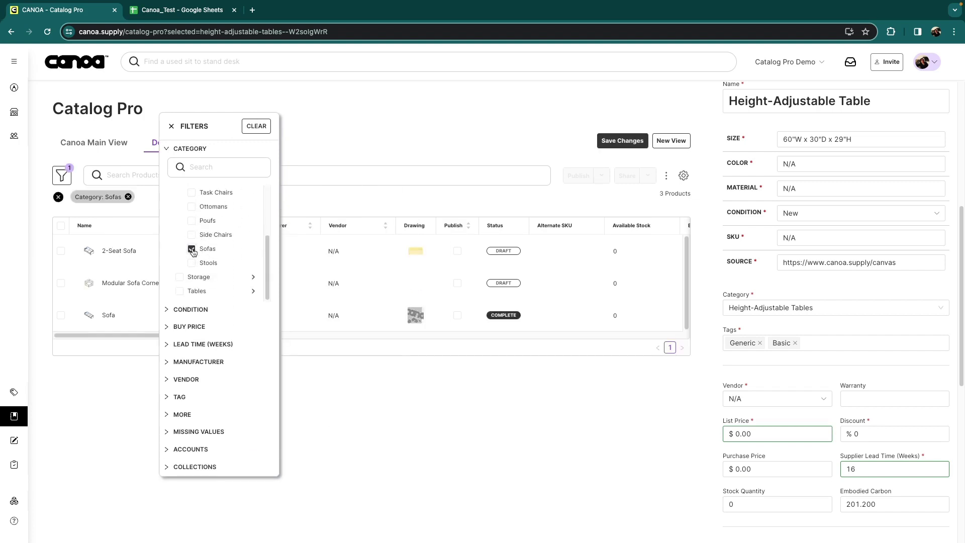
pyautogui.click(172, 127)
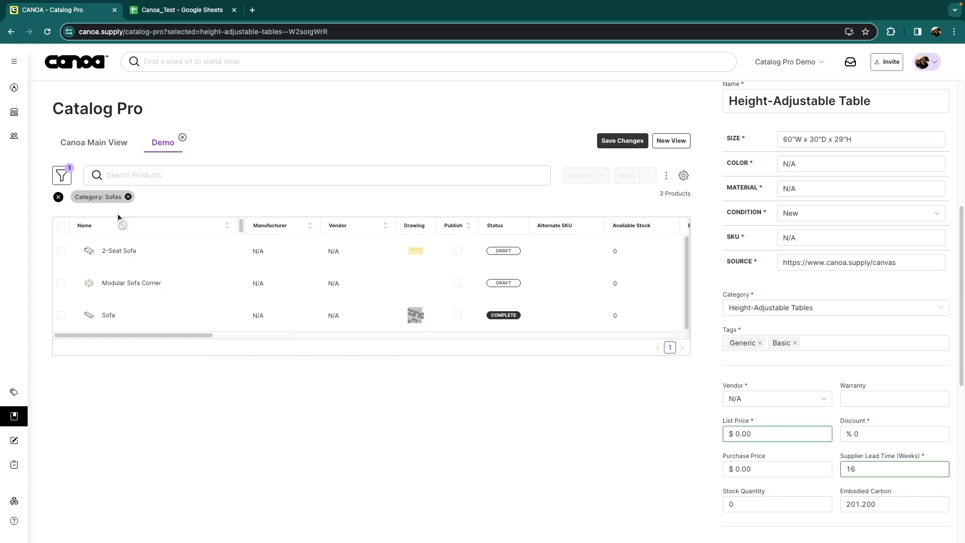
# - Look through the details of the 2-Seat Sofa, Modular Sofa Corner and Sofa, and close the product details
pyautogui.click(88, 257)
pyautogui.click(89, 293)
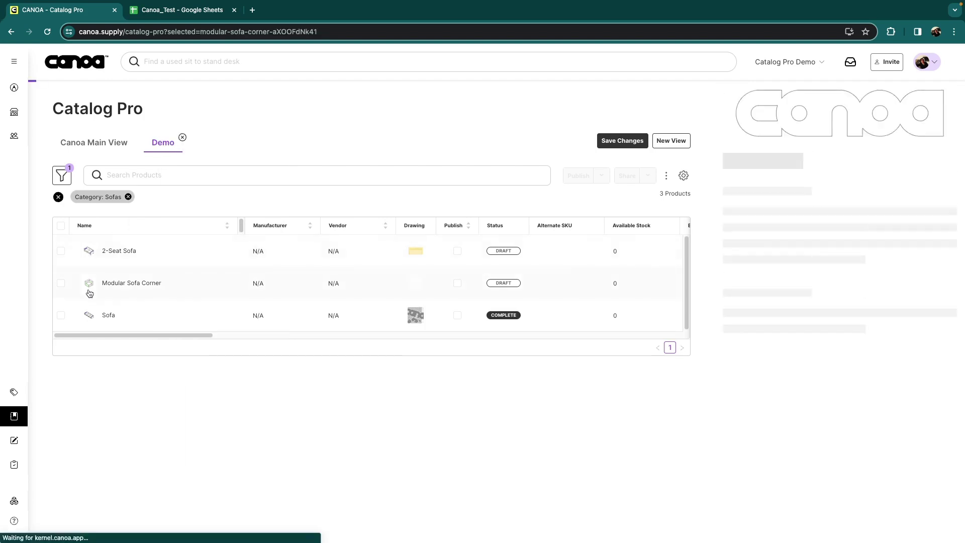
pyautogui.click(89, 314)
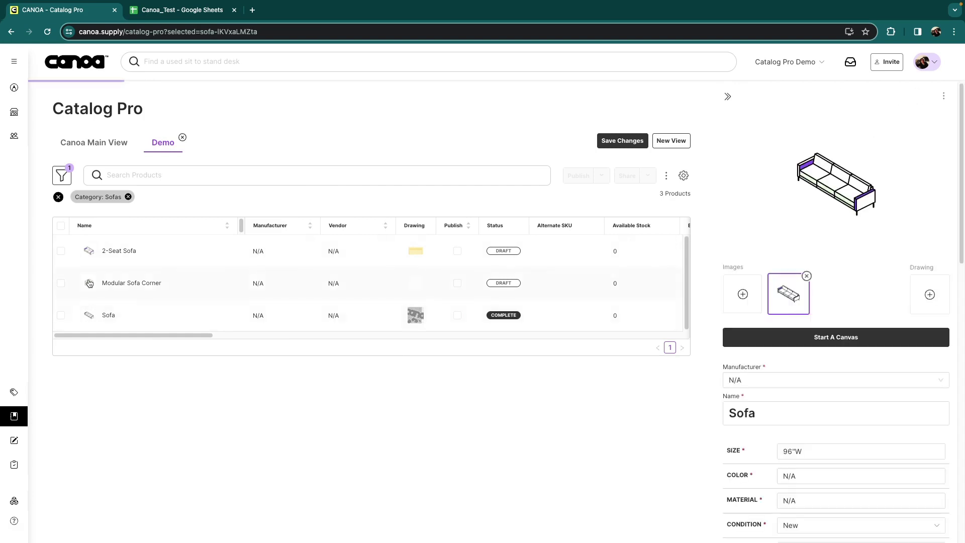
pyautogui.click(89, 282)
pyautogui.click(89, 253)
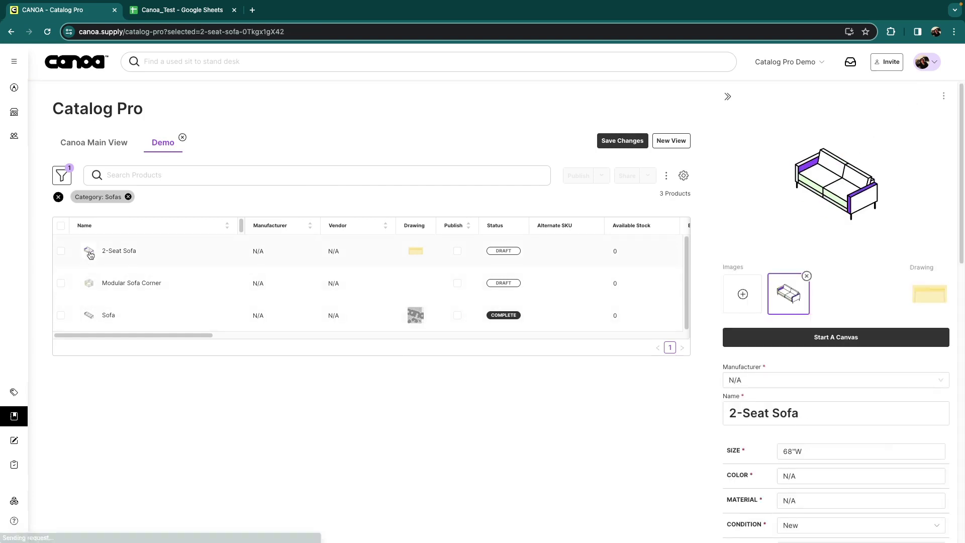
pyautogui.click(89, 285)
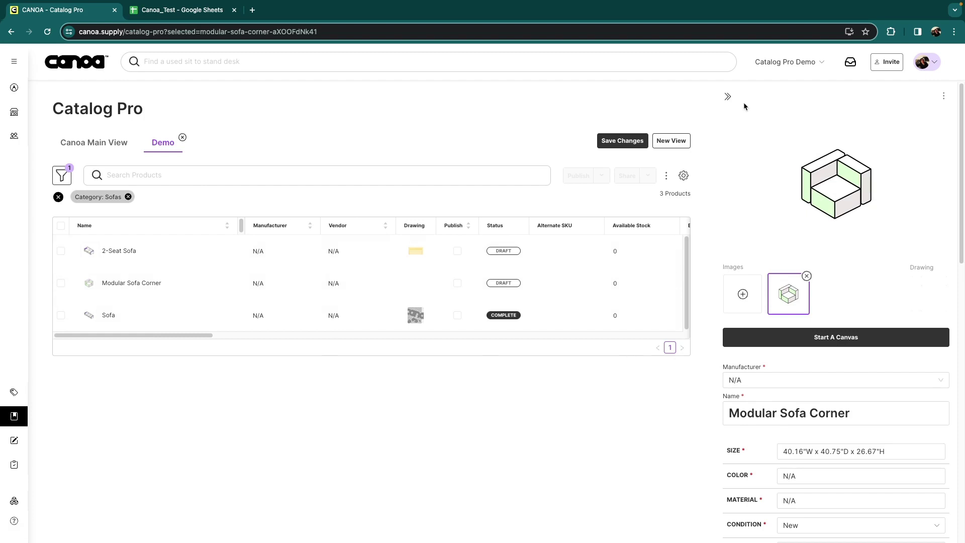
pyautogui.click(729, 97)
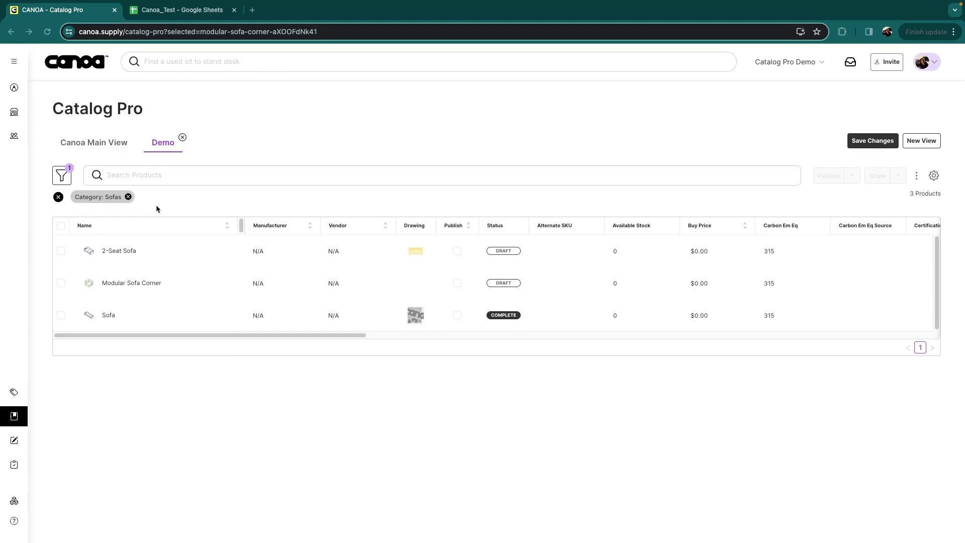
# - Remove the Sofas category filter and export all catalog products with every field included
pyautogui.click(128, 196)
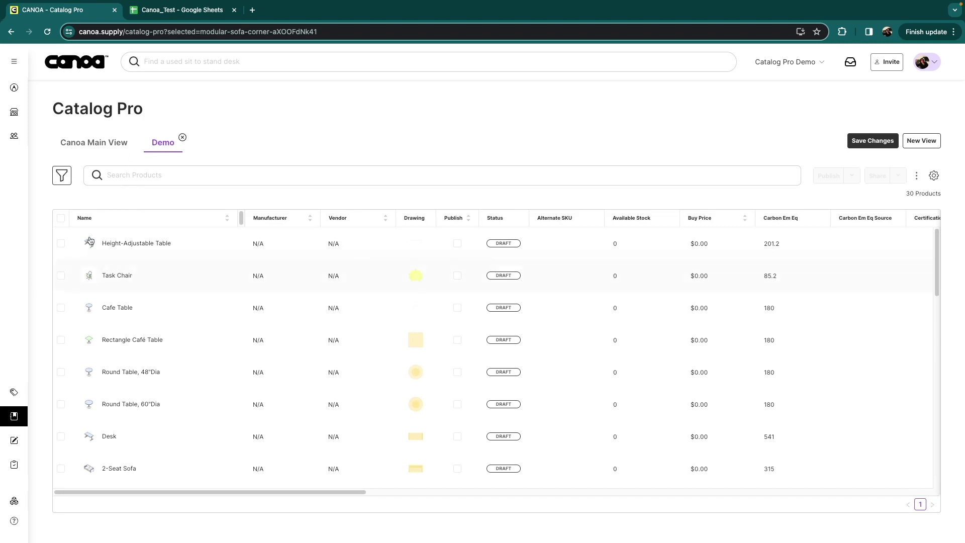
pyautogui.click(62, 219)
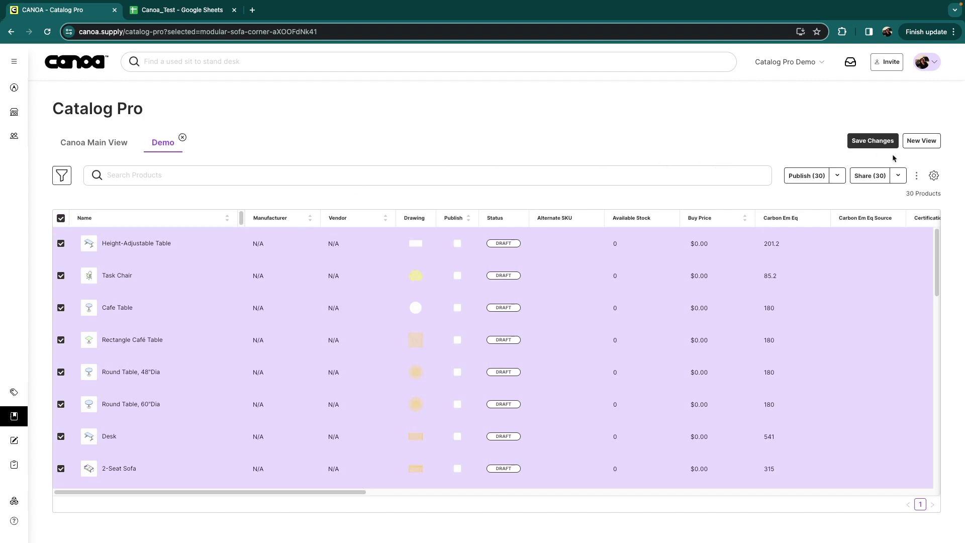
pyautogui.click(917, 179)
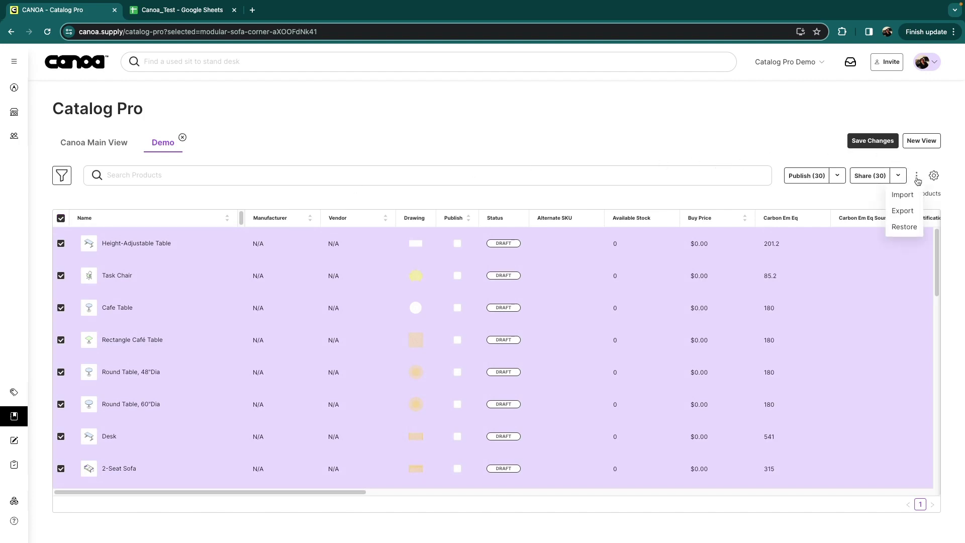
pyautogui.click(912, 213)
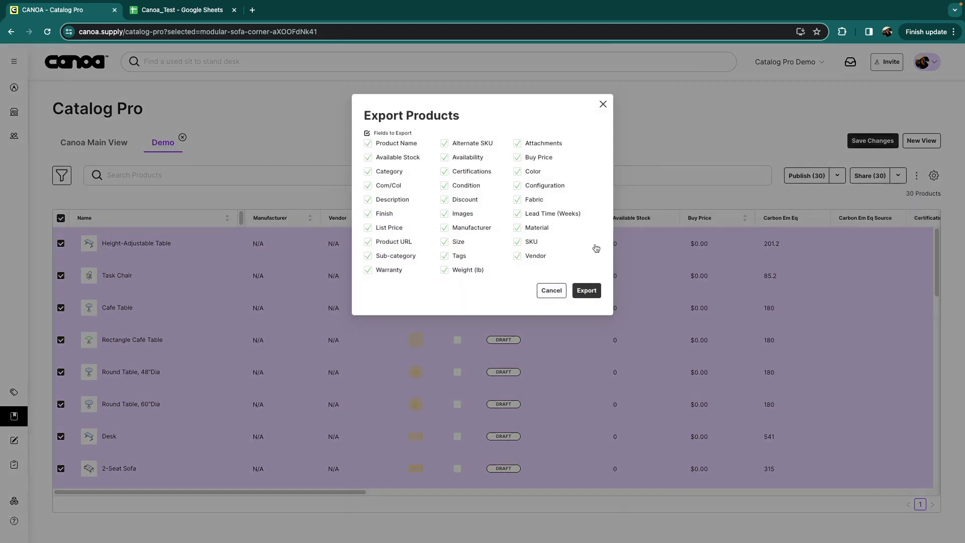
pyautogui.click(587, 292)
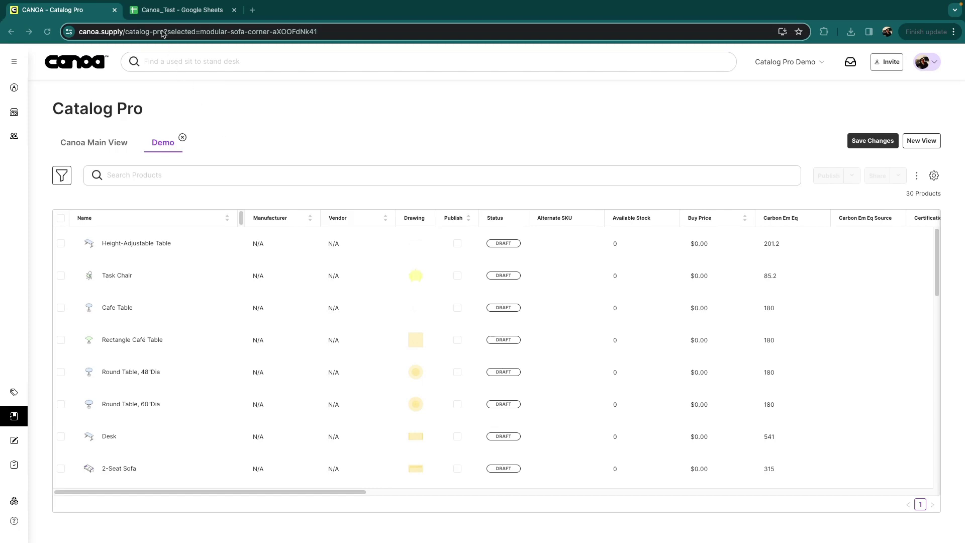
# - Switch to the Canoa_Test spreadsheet in Google Sheets and delete columns C to AF, leaving only Product ID and leadTimeWeeks
pyautogui.click(160, 14)
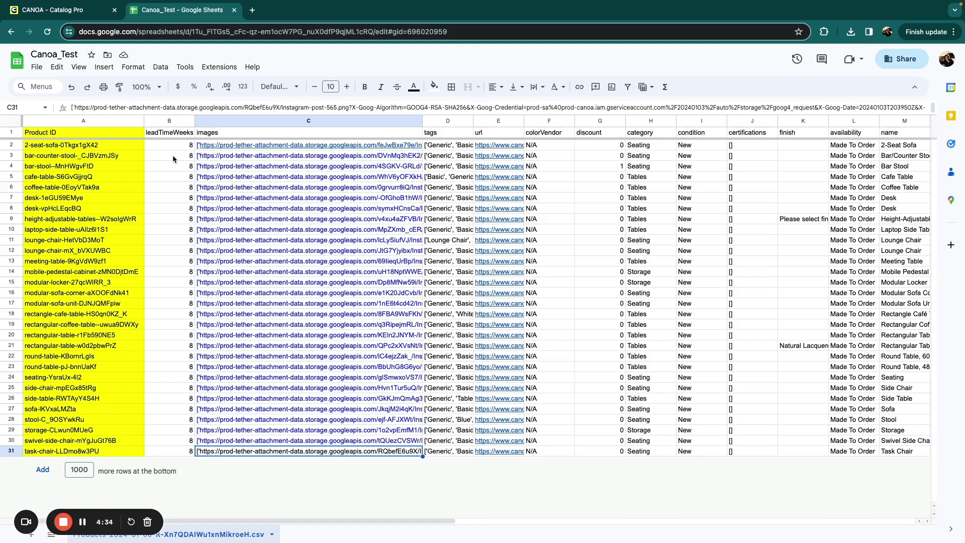
pyautogui.hotkey('ctrl', 'Home')
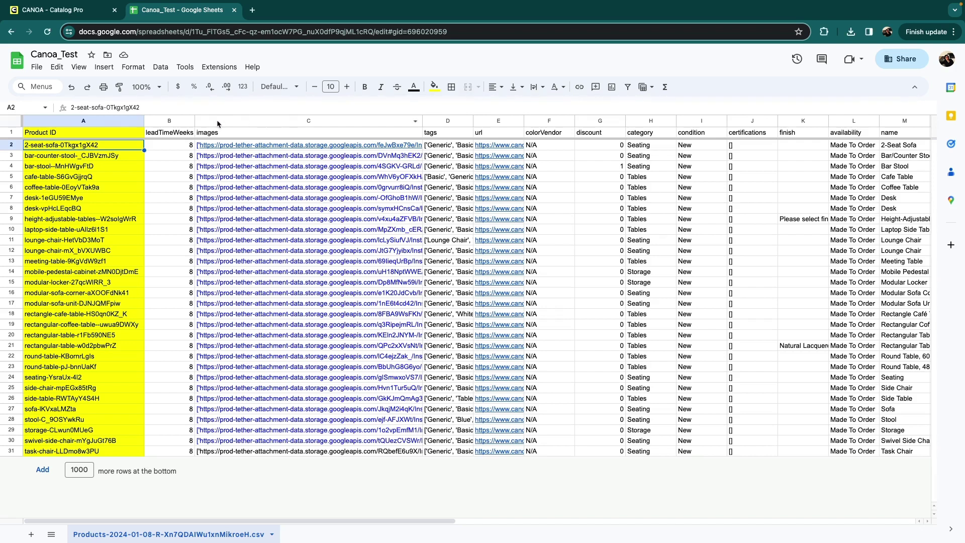
pyautogui.moveTo(217, 124); pyautogui.dragTo(955, 123)
pyautogui.rightClick(572, 119)
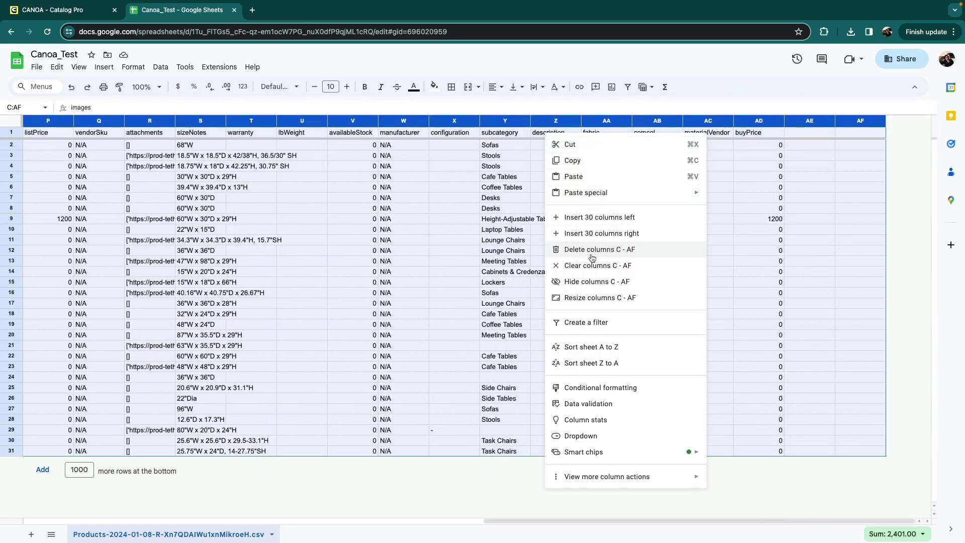
pyautogui.click(591, 254)
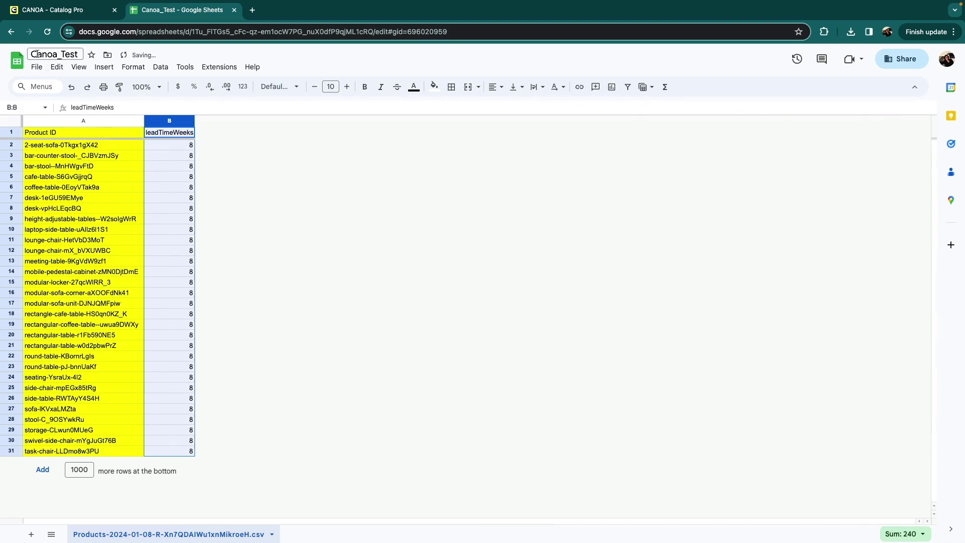
# - Download the trimmed Canoa_Test sheet as a comma-separated values (.csv) file
pyautogui.click(37, 70)
pyautogui.moveTo(65, 190)
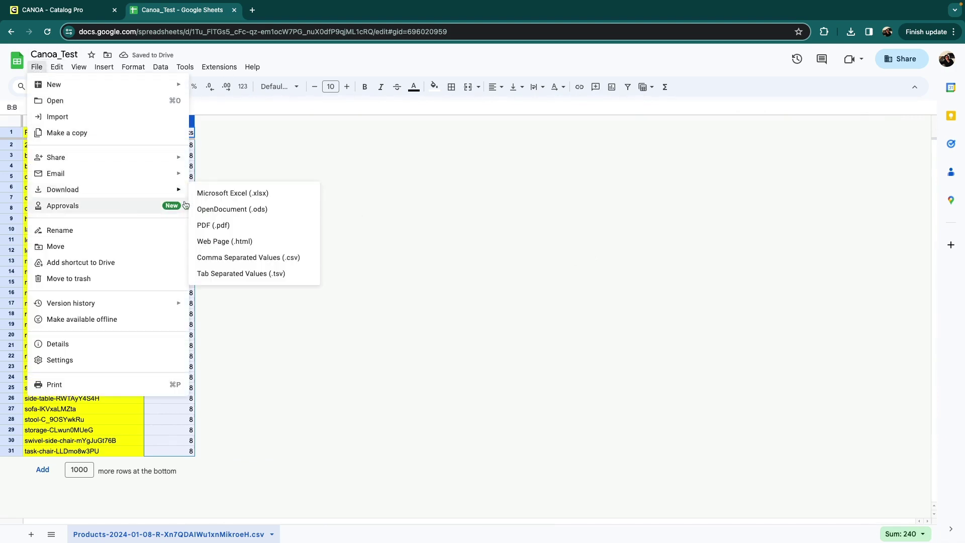
pyautogui.click(219, 258)
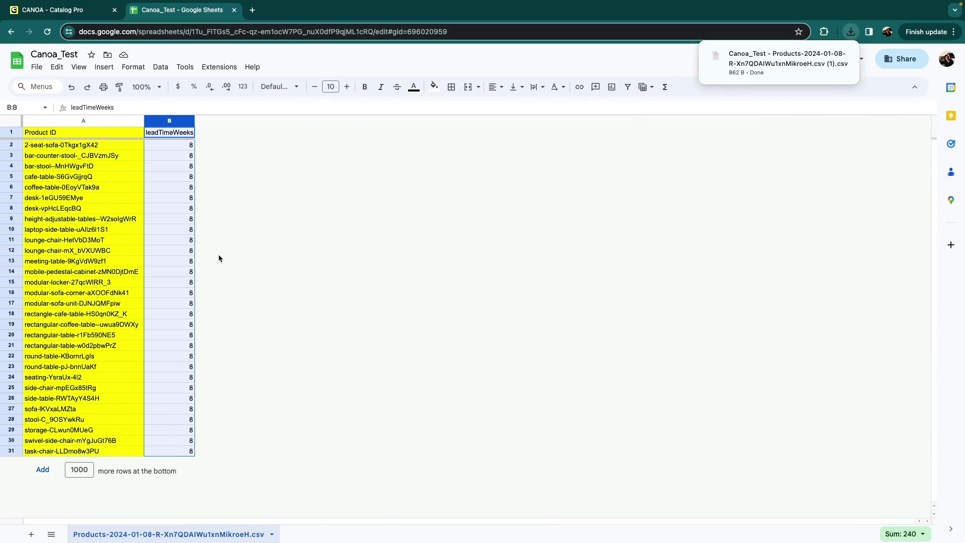
# - Switch back to Canoa's Catalog Pro and upload the newly downloaded Canoa_Test .csv (1).csv file for a product import
pyautogui.click(50, 13)
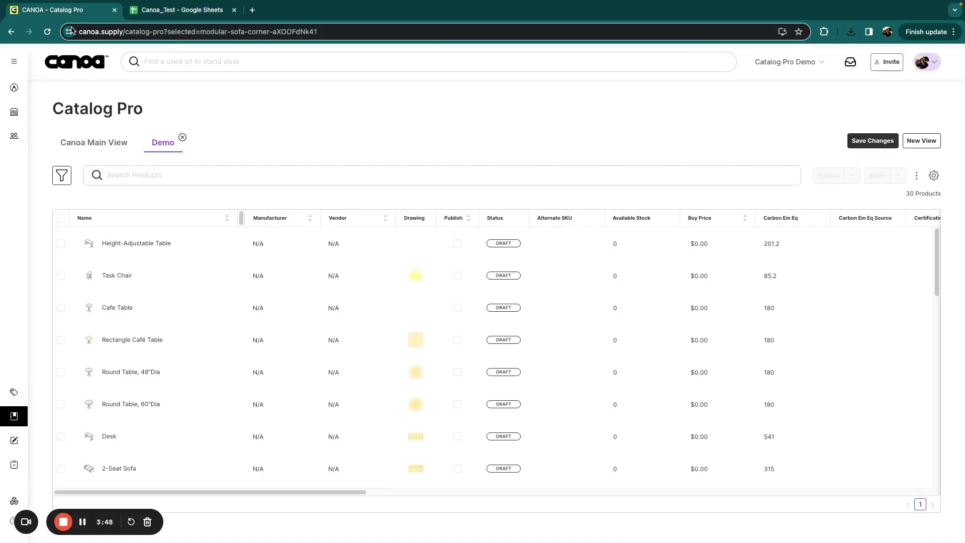
pyautogui.click(917, 177)
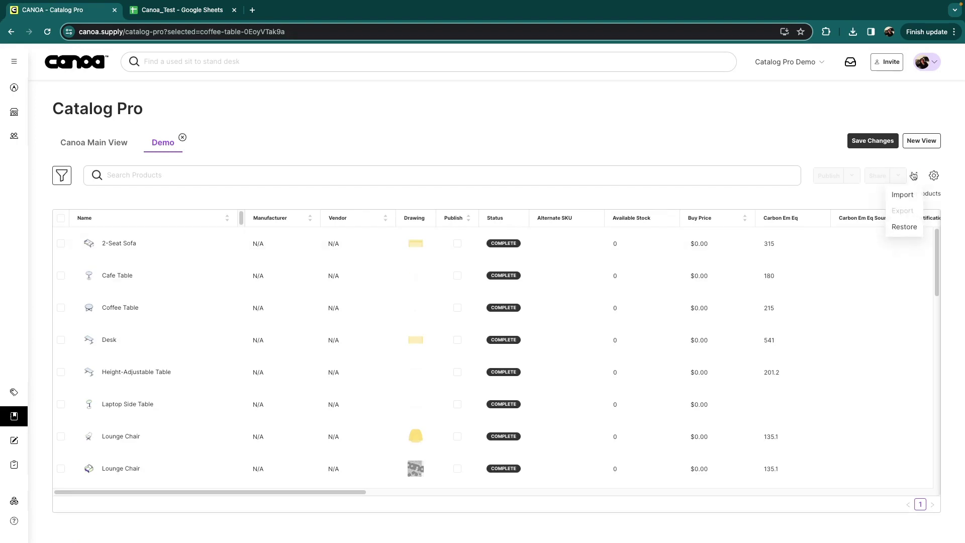
pyautogui.click(909, 195)
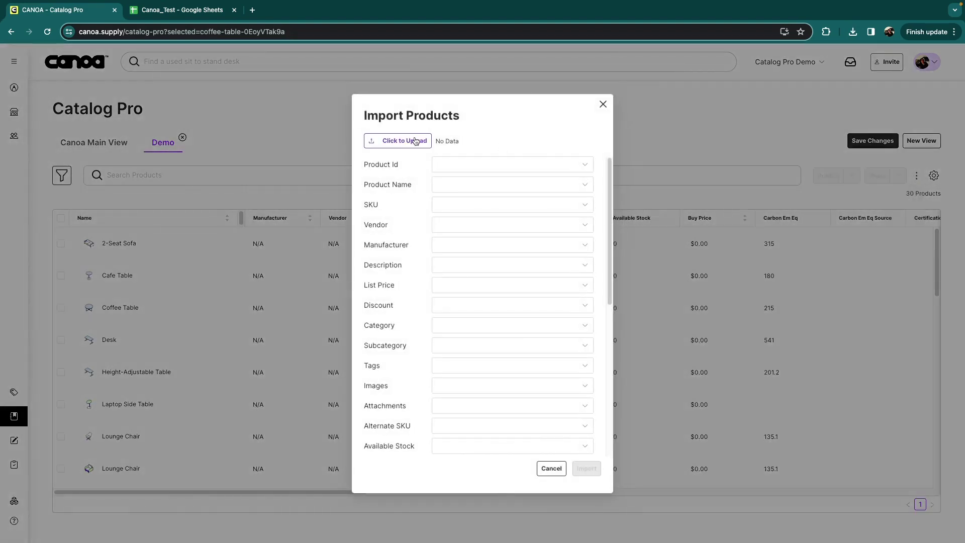
pyautogui.click(415, 141)
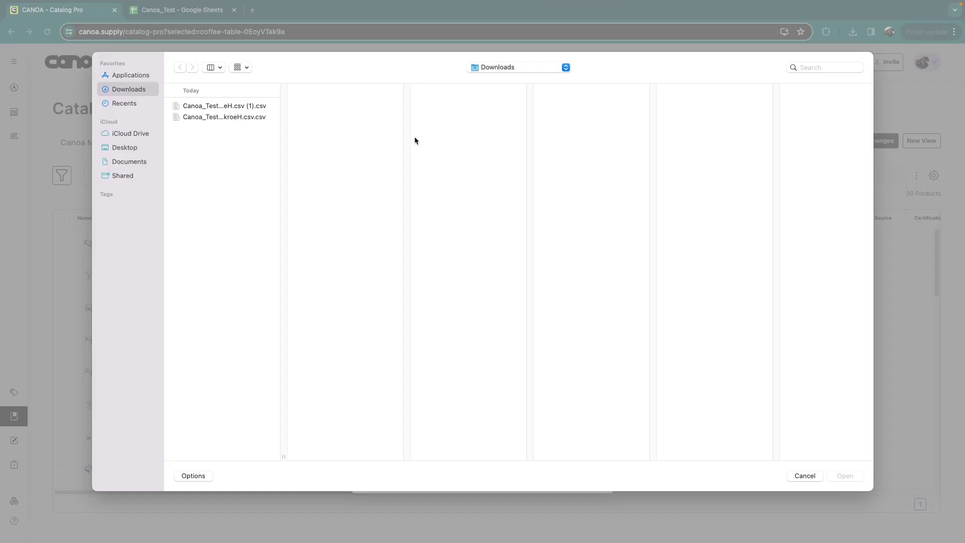
pyautogui.click(215, 106)
pyautogui.click(859, 478)
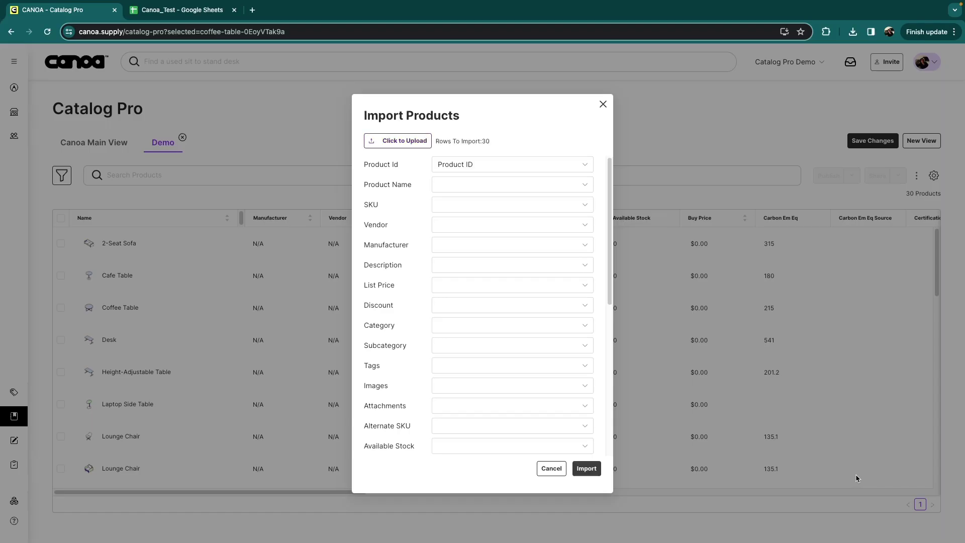
# - Check the Product Id and Lead Time (Weeks) field mappings, and import the products into Catalog Pro Demo
pyautogui.scroll(-10, 521, 373)
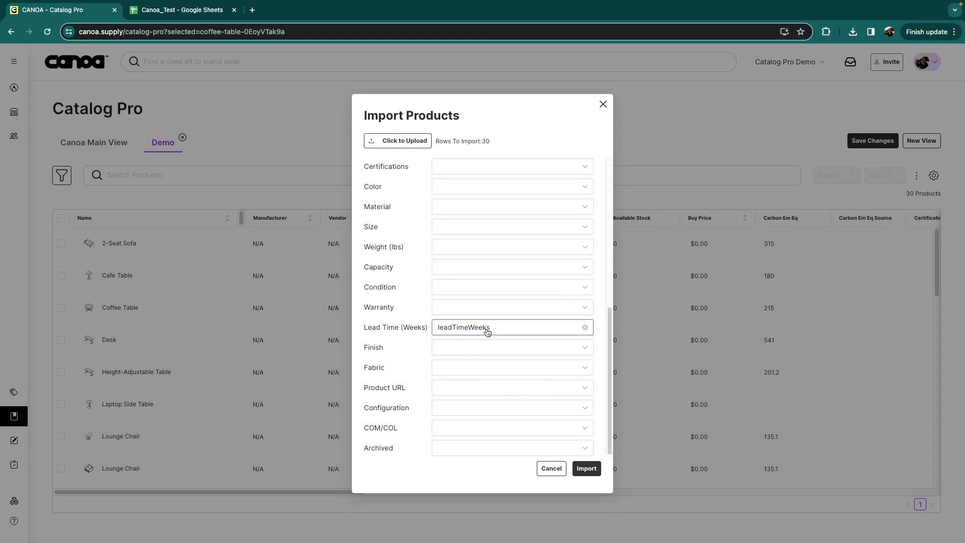
pyautogui.scroll(10, 493, 355)
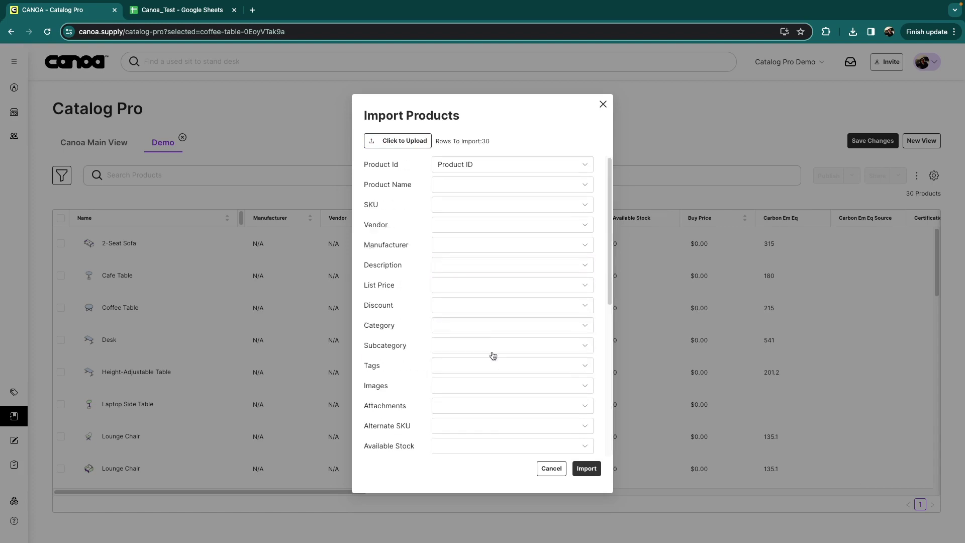
pyautogui.scroll(-10, 492, 355)
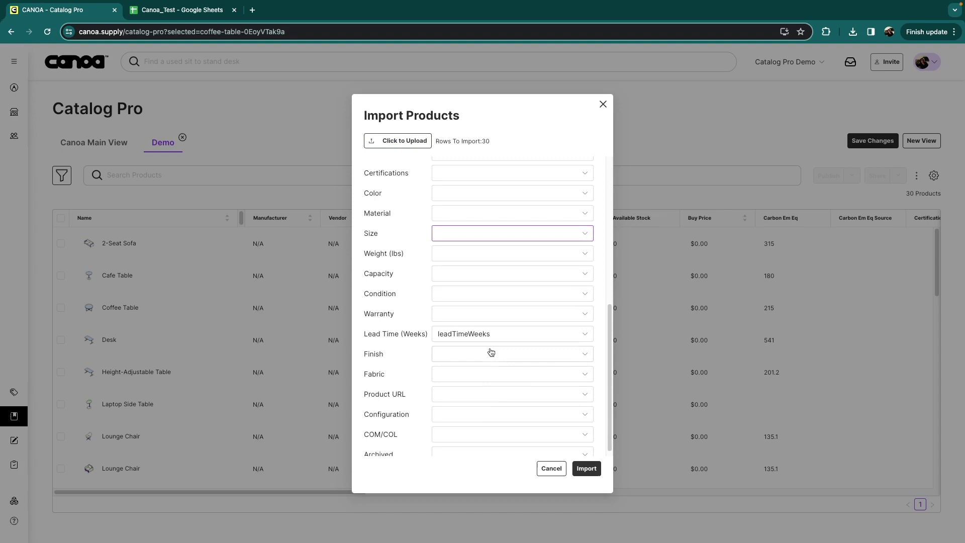
pyautogui.click(583, 470)
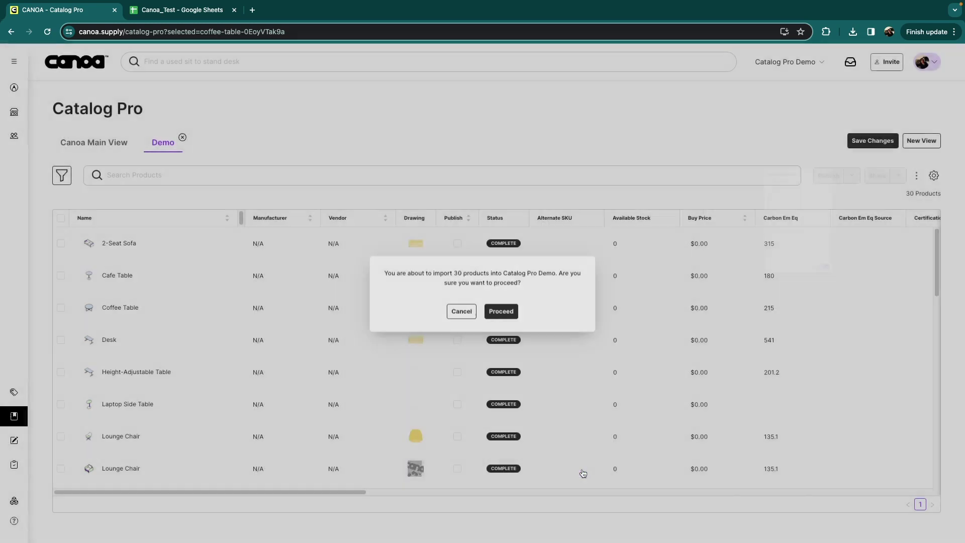
pyautogui.click(501, 311)
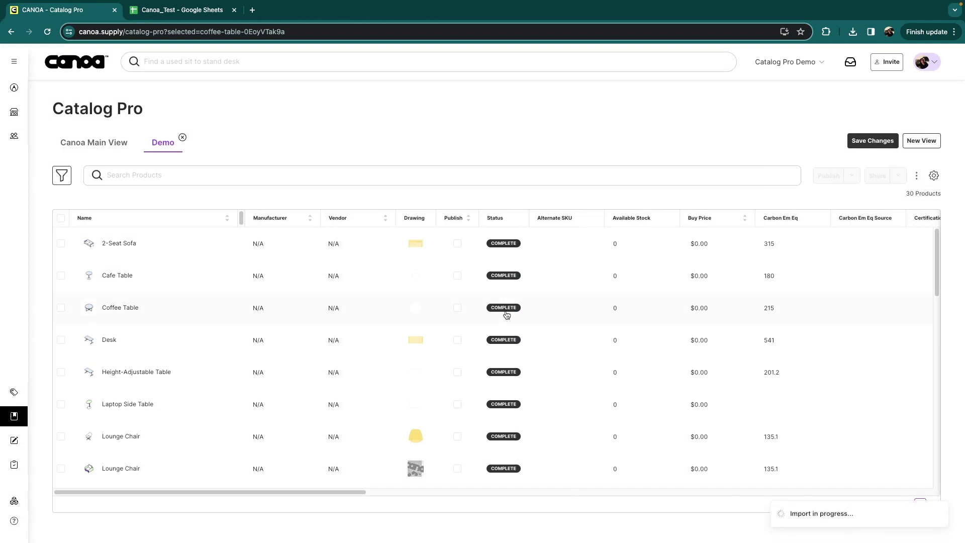